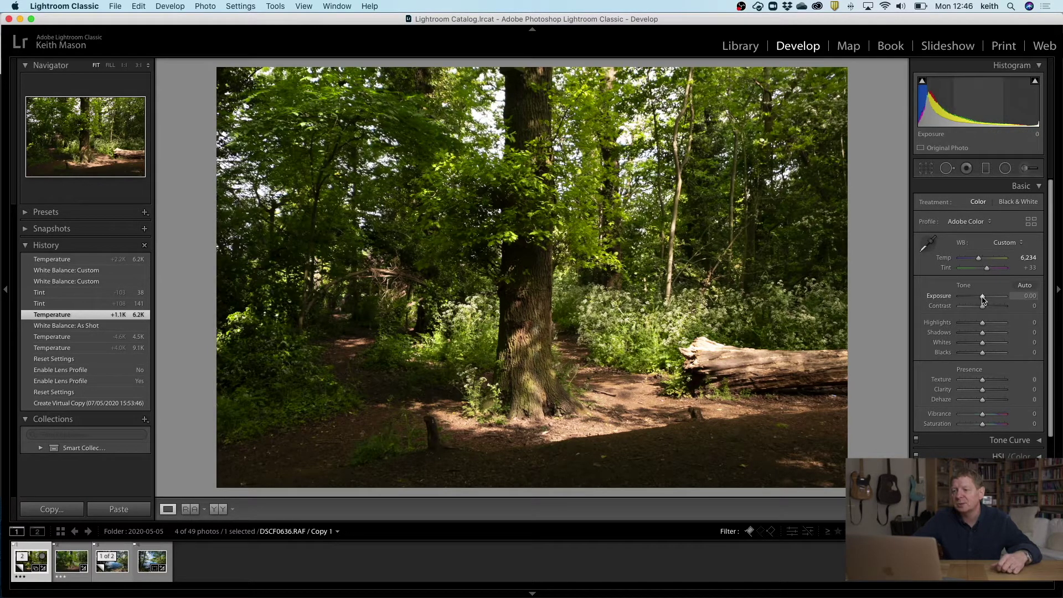
Step: Try brighter and darker exposure on the woodland photo, settling Exposure at +1.80
left_click_drag(983, 299, 986, 298)
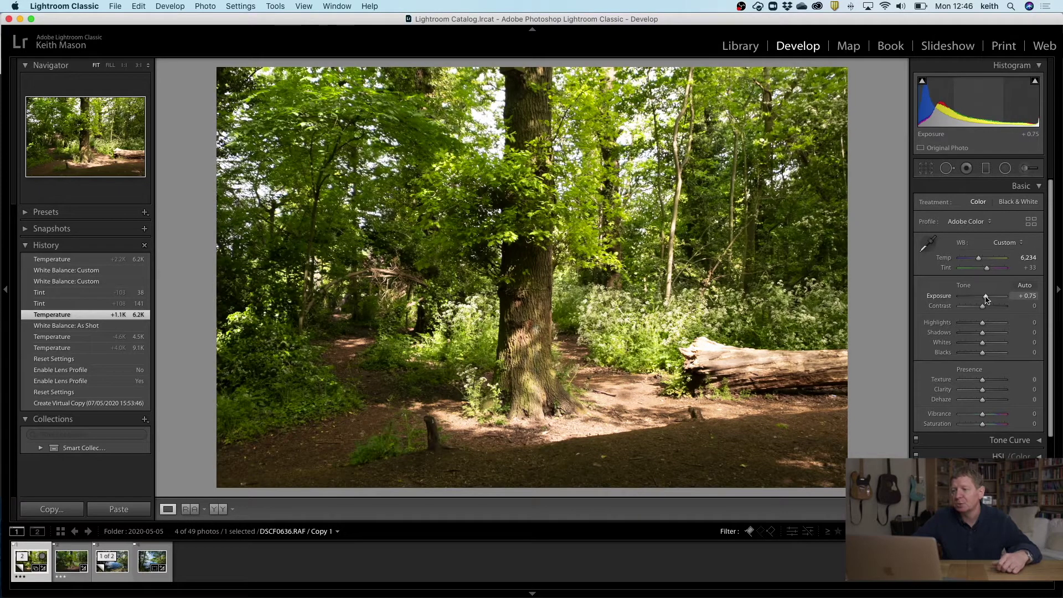
left_click_drag(985, 299, 975, 299)
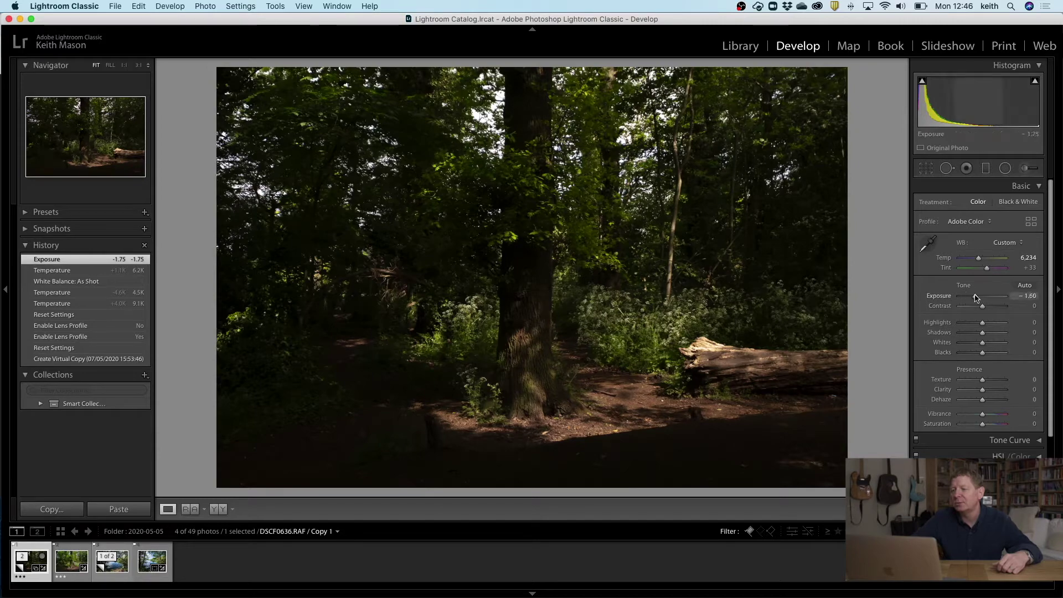
left_click_drag(975, 296, 990, 297)
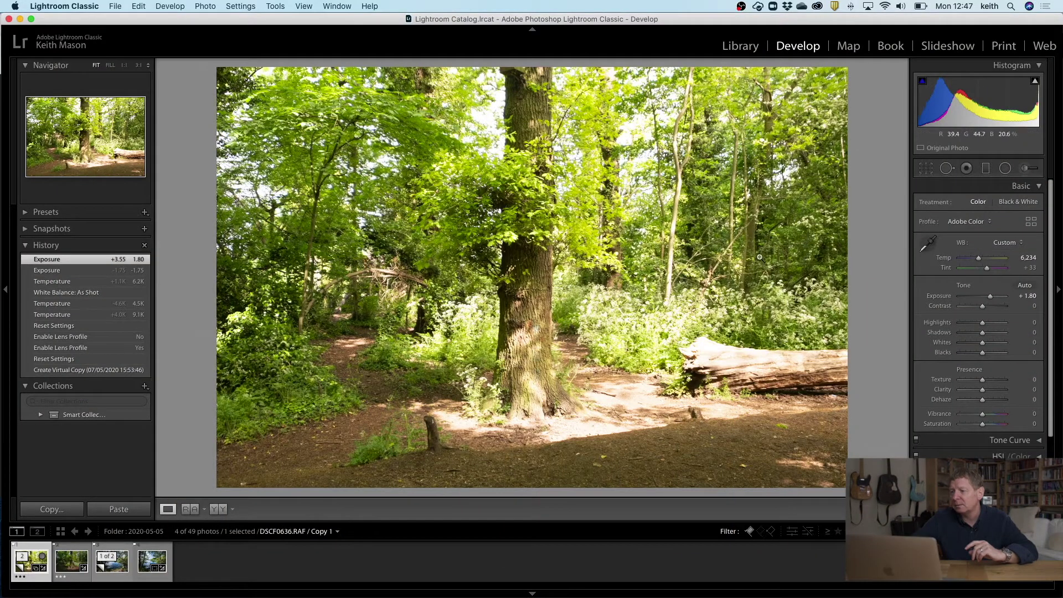
Step: Turn on highlight and shadow clipping warnings, reset Exposure to 0.00, then raise it to +1.05
left_click(1035, 82)
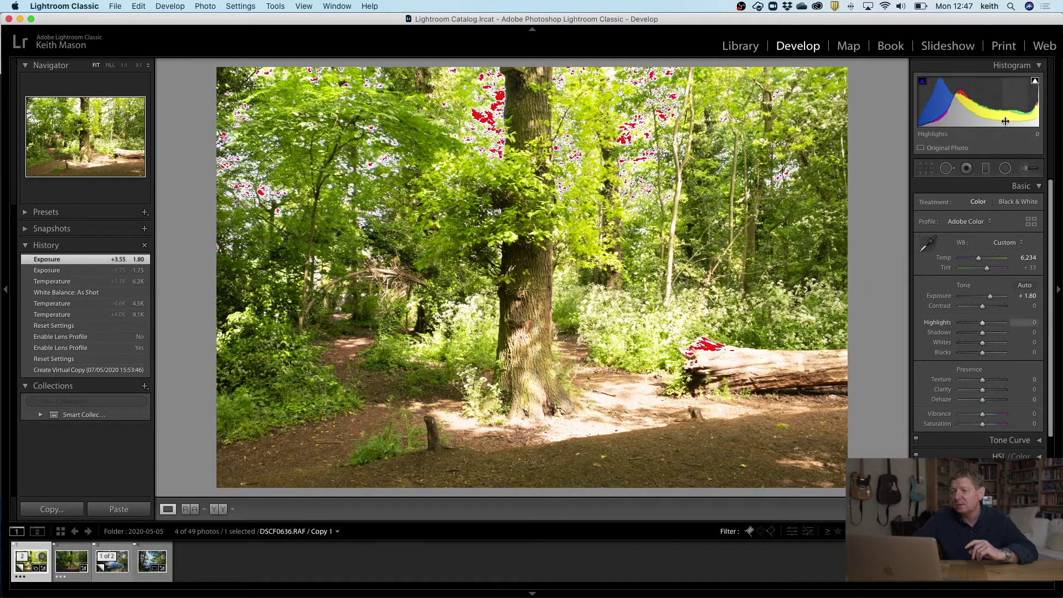
left_click(922, 82)
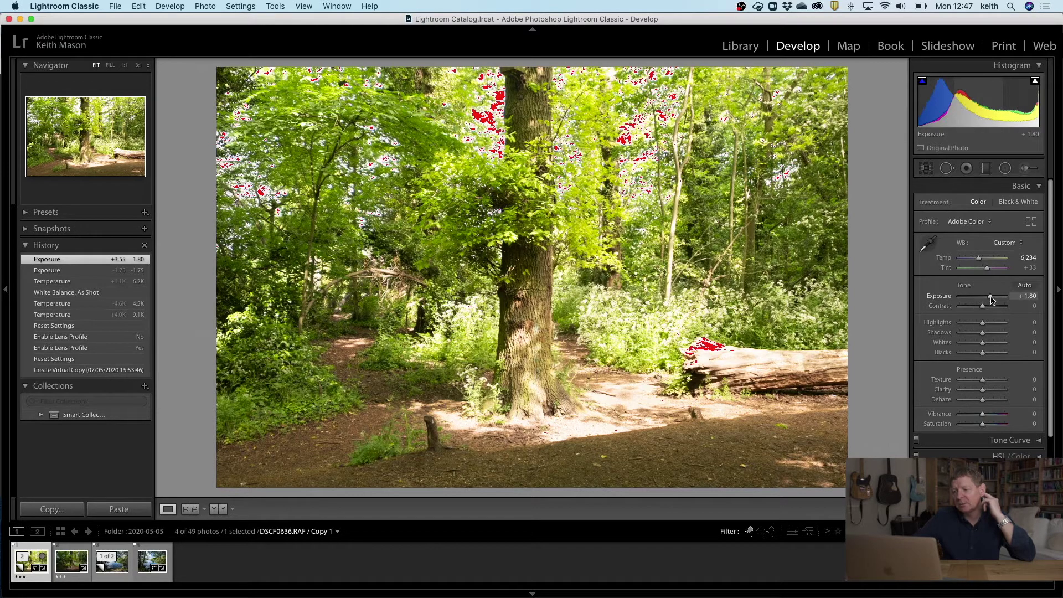
left_click_drag(990, 300, 984, 302)
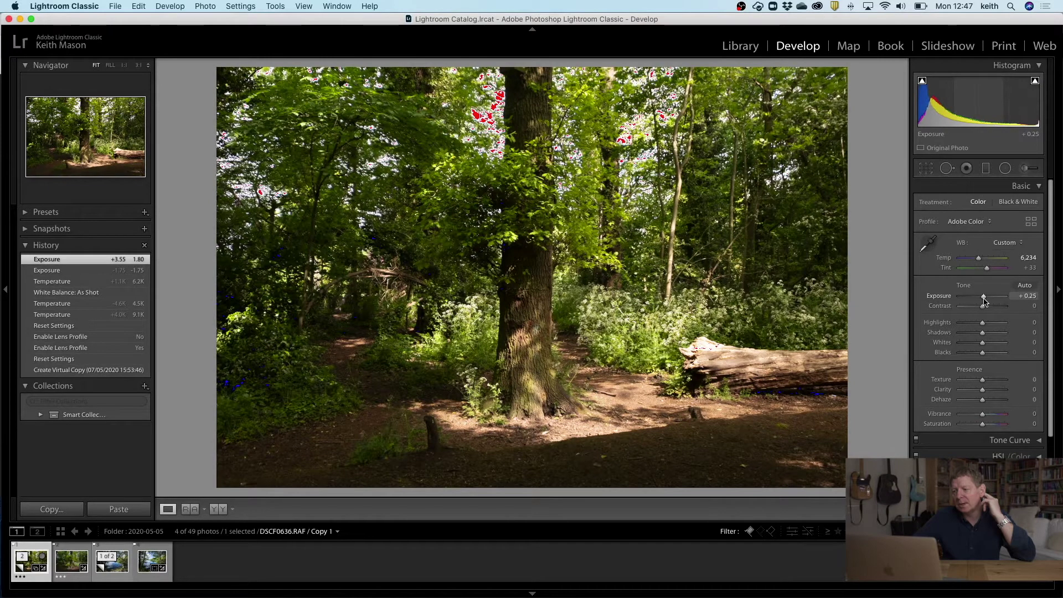
left_click_drag(983, 301, 983, 301)
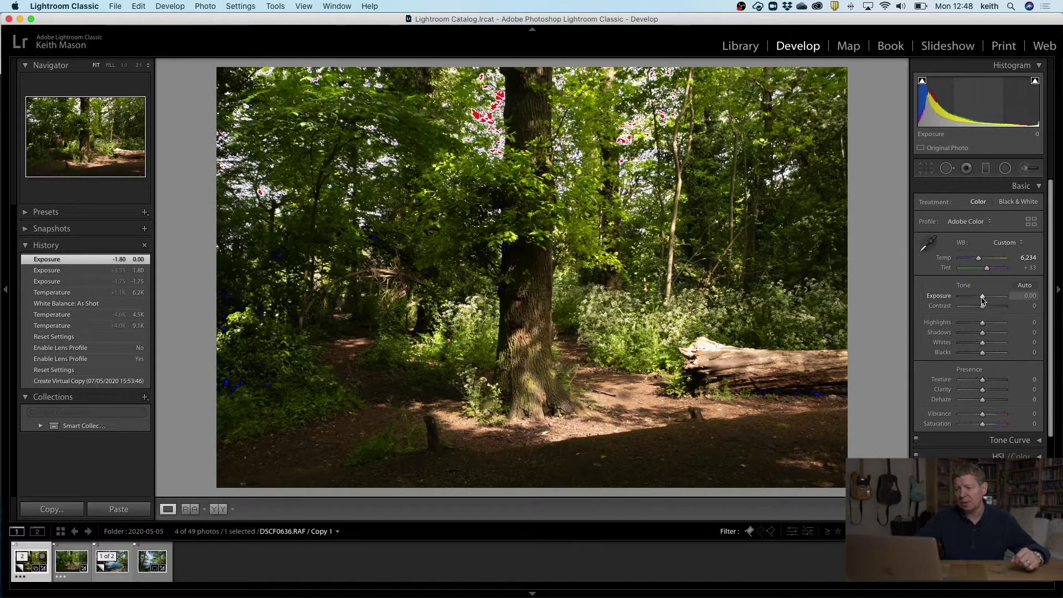
left_click_drag(981, 299, 986, 299)
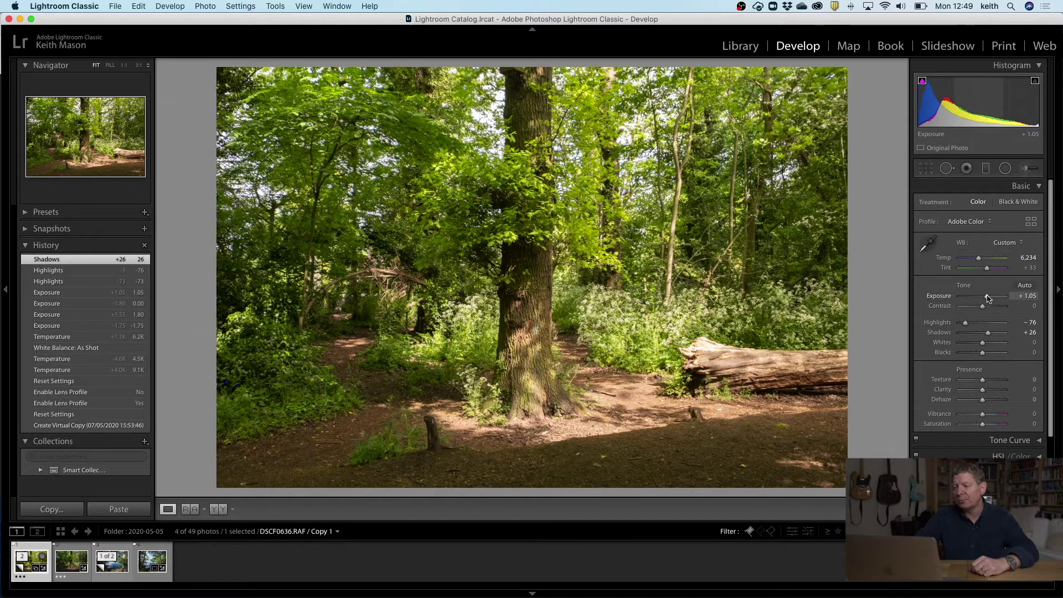
Step: Set Highlights to -50, Exposure to -0.10 and Shadows to +40 after trying stronger shadow lifts
left_click_drag(988, 298, 983, 299)
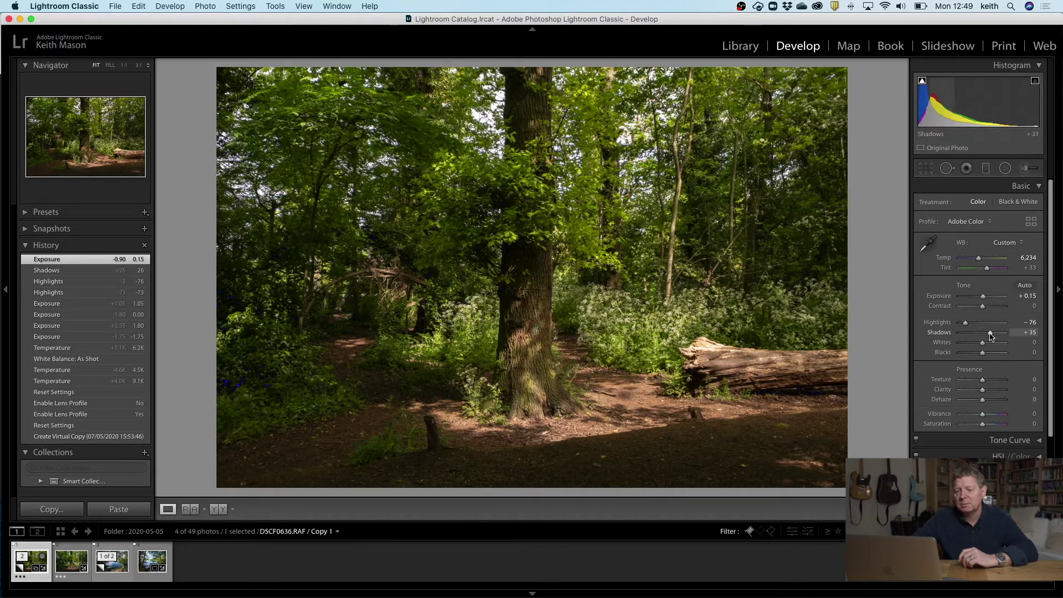
left_click_drag(992, 336, 993, 335)
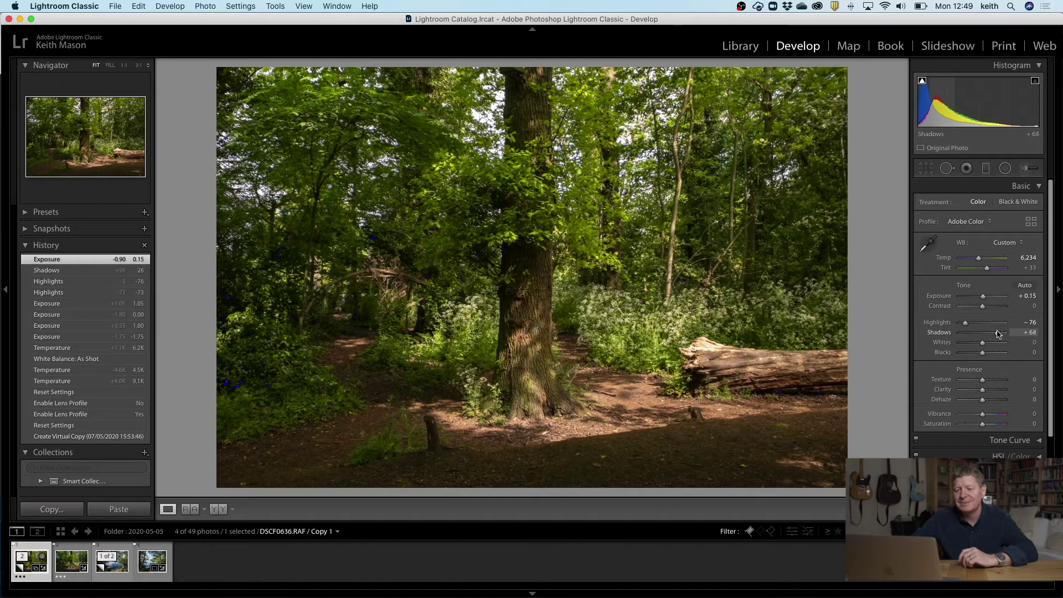
left_click_drag(998, 333, 998, 333)
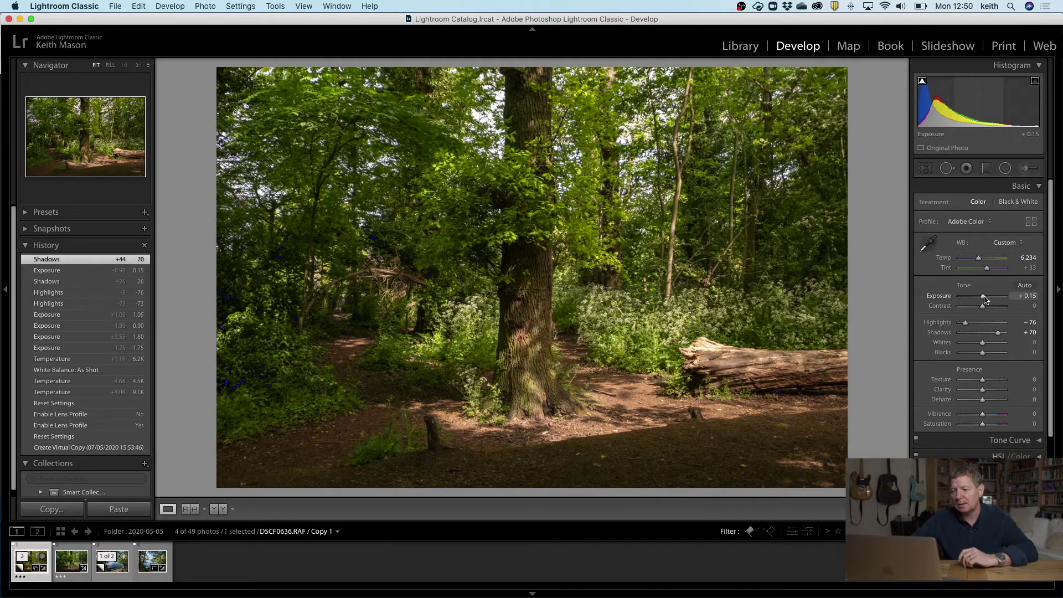
left_click_drag(984, 299, 981, 299)
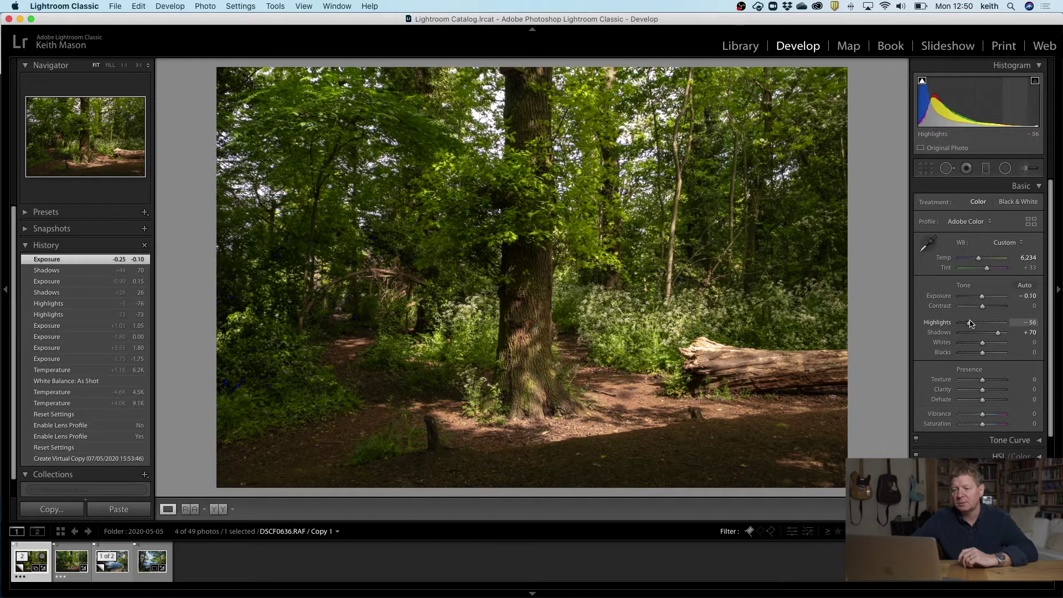
left_click_drag(972, 323, 972, 322)
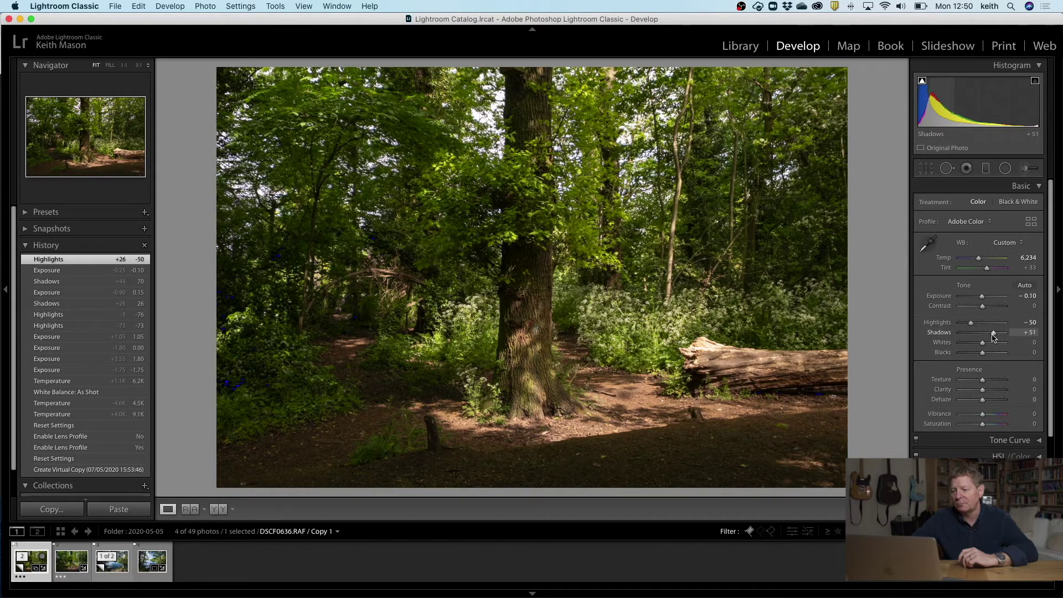
left_click_drag(994, 336, 994, 336)
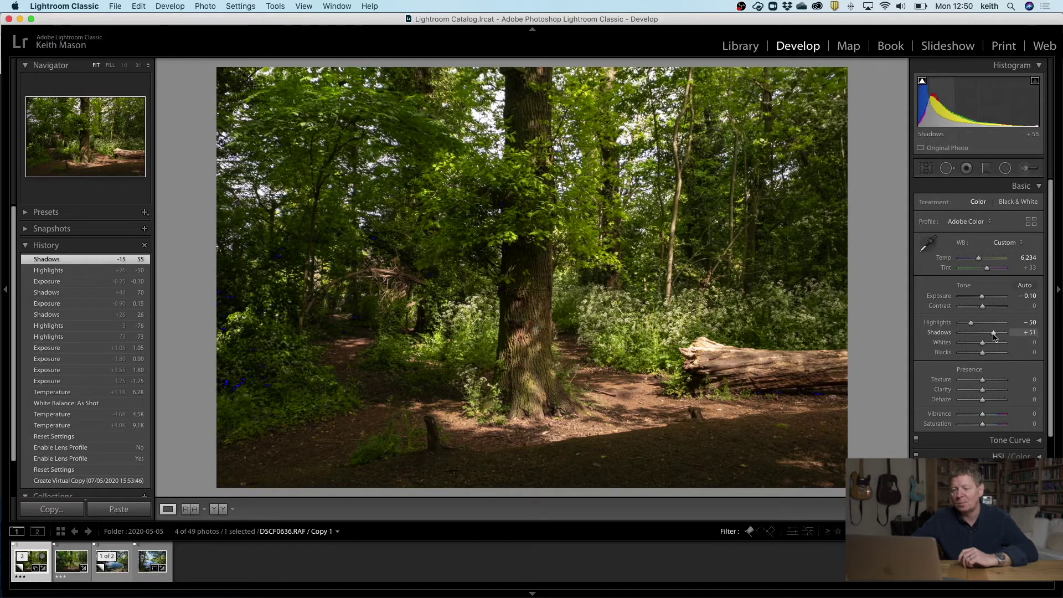
left_click_drag(993, 336, 992, 336)
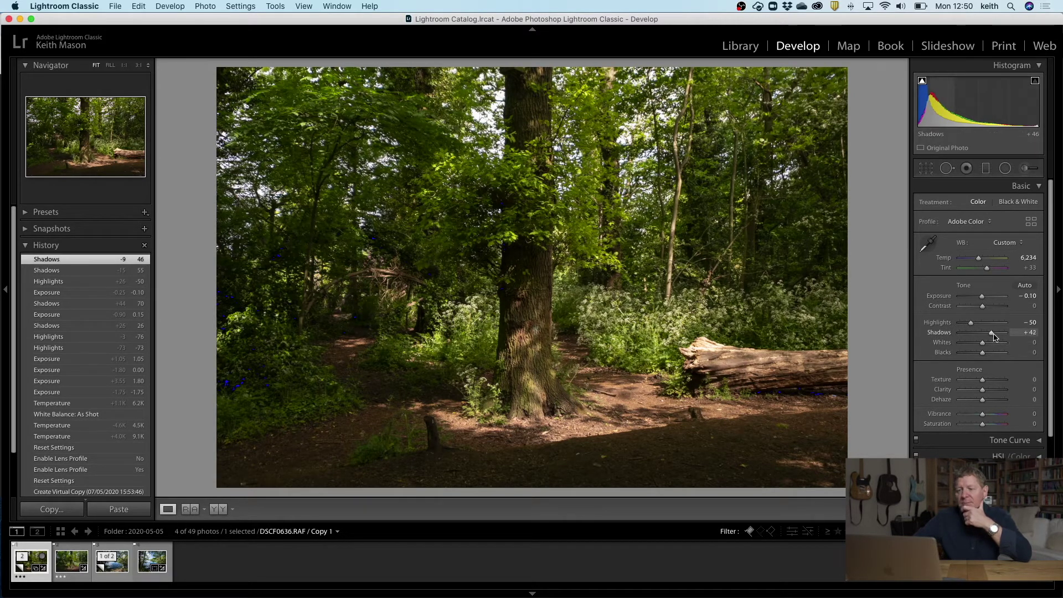
left_click_drag(994, 336, 994, 336)
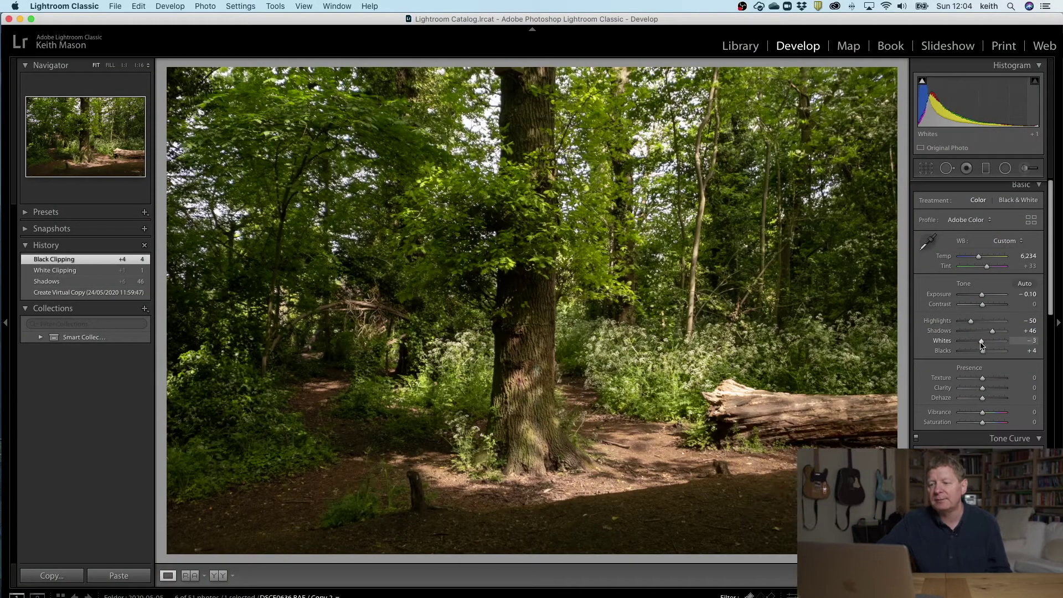
Step: Try wide Whites and Blacks values, ending with Whites at +54 and Blacks deepened
left_click_drag(980, 343, 998, 355)
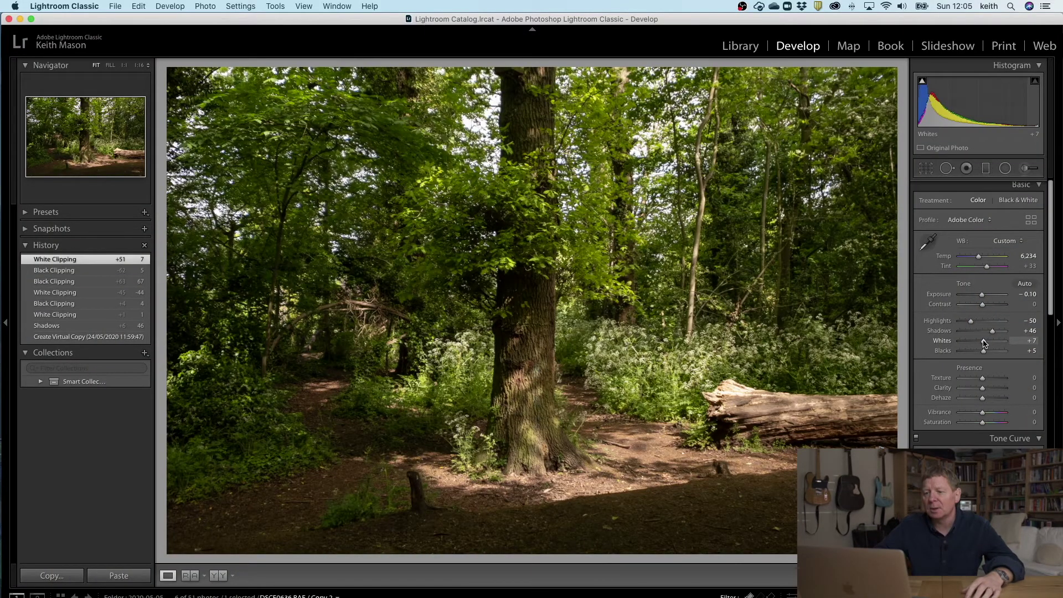
left_click_drag(983, 343, 995, 341)
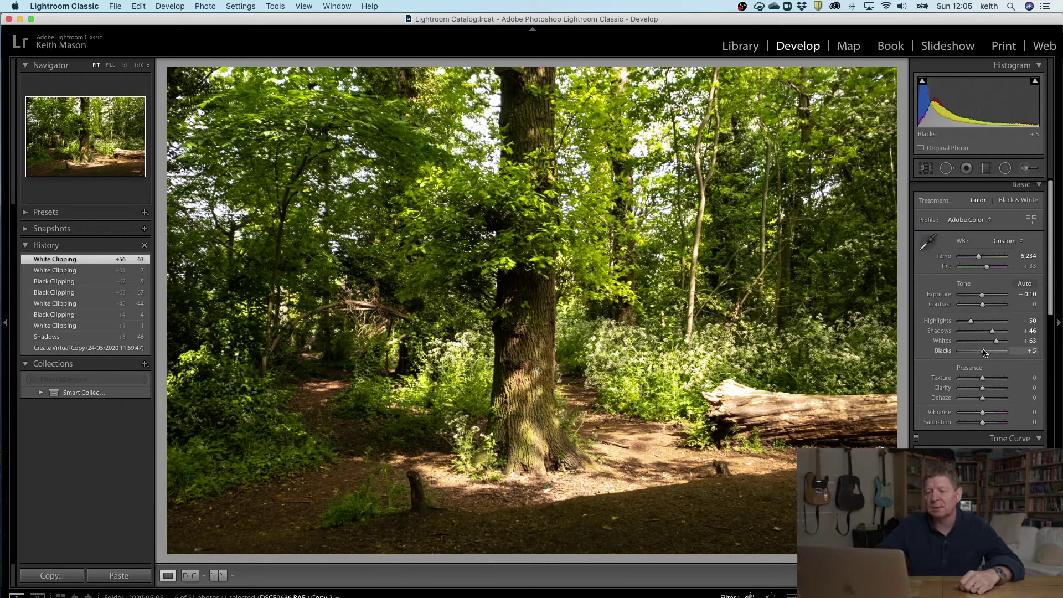
mouse_move(981, 340)
left_mouse_down()
mouse_move(963, 341)
mouse_move(975, 355)
mouse_move(984, 344)
left_mouse_up()
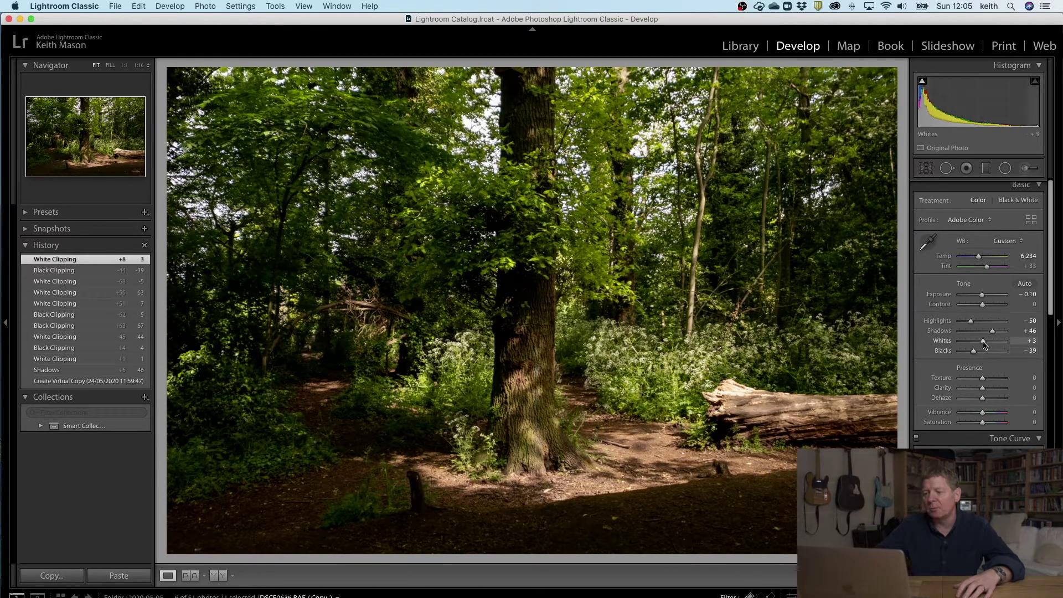
mouse_move(983, 344)
left_mouse_down()
mouse_move(995, 343)
mouse_move(985, 353)
left_mouse_up()
Step: Set Blacks to +5 and turn on both histogram clipping warnings
left_click(985, 352)
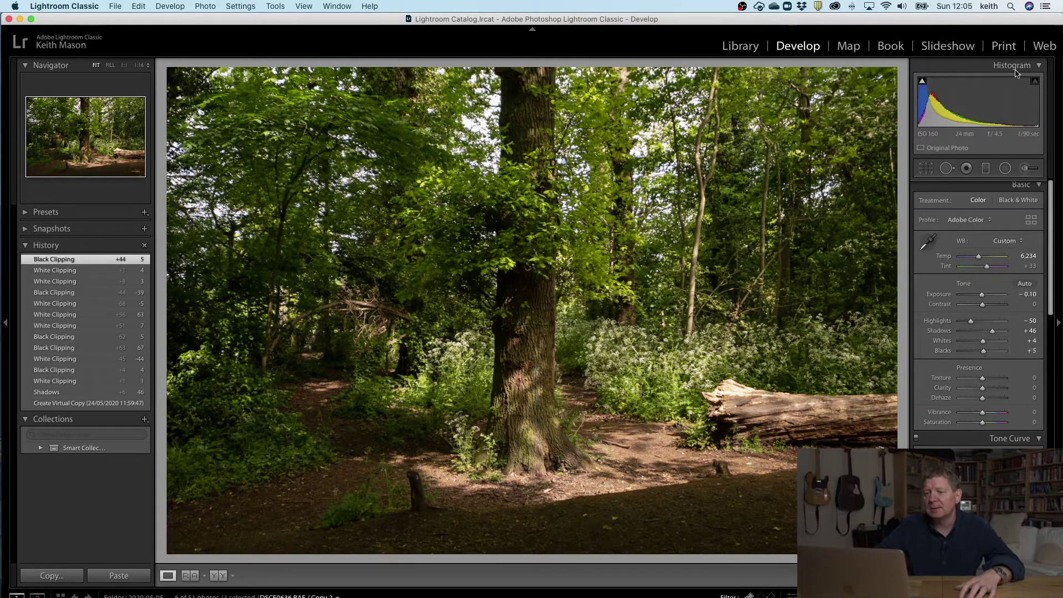
left_click(1033, 82)
left_click(921, 81)
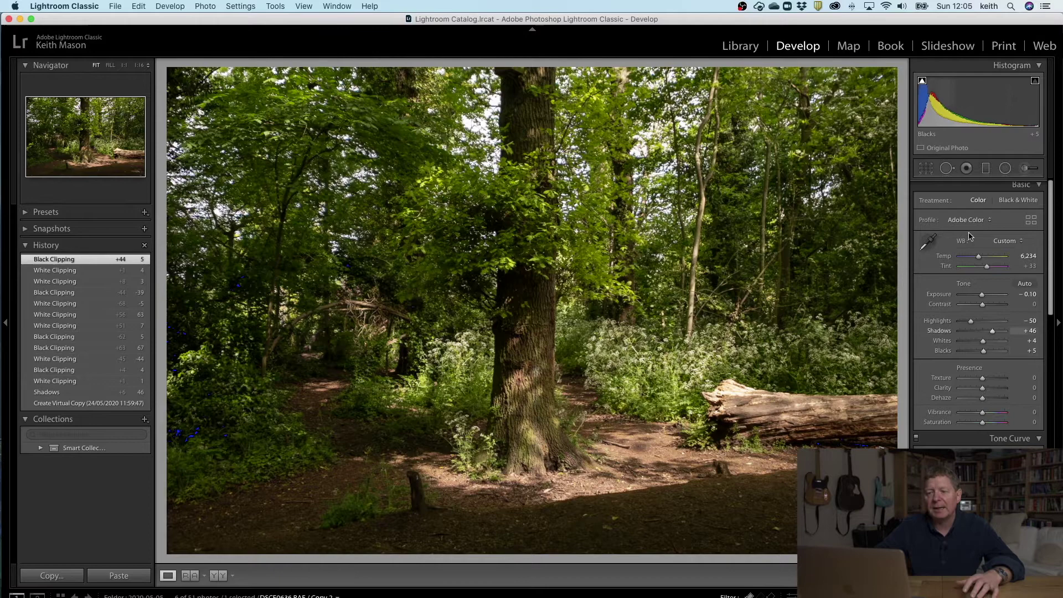
Step: Try Contrast at -69 and above +55, then return it to +1
left_click_drag(982, 305, 968, 309)
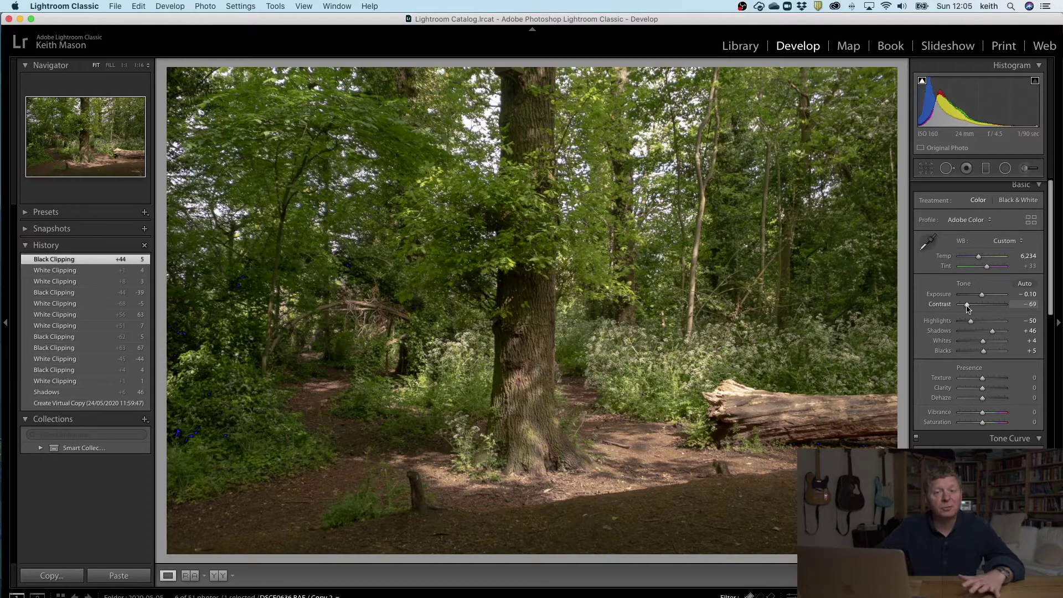
left_click_drag(967, 309, 997, 307)
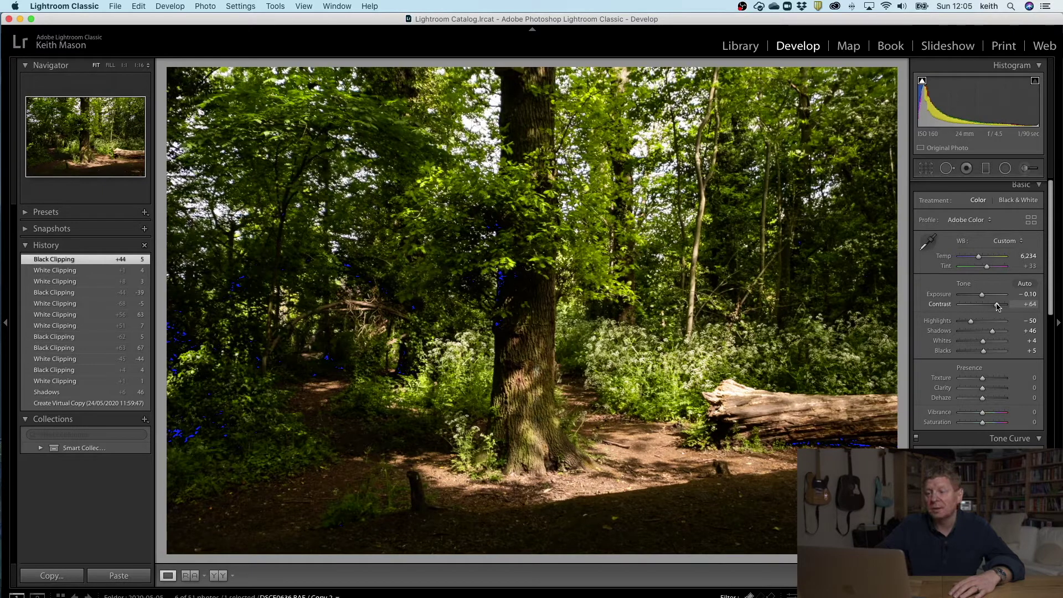
left_click_drag(997, 307, 983, 309)
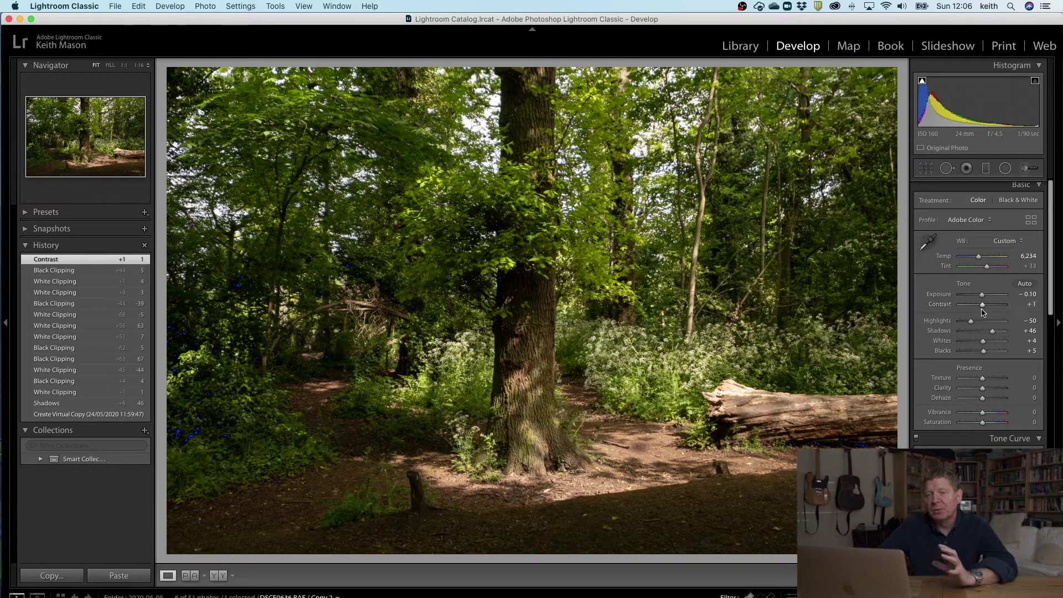
Step: Test Texture from high to -100, leaving Texture at -1 and Clarity at +1
scroll(982, 313, "down", 4)
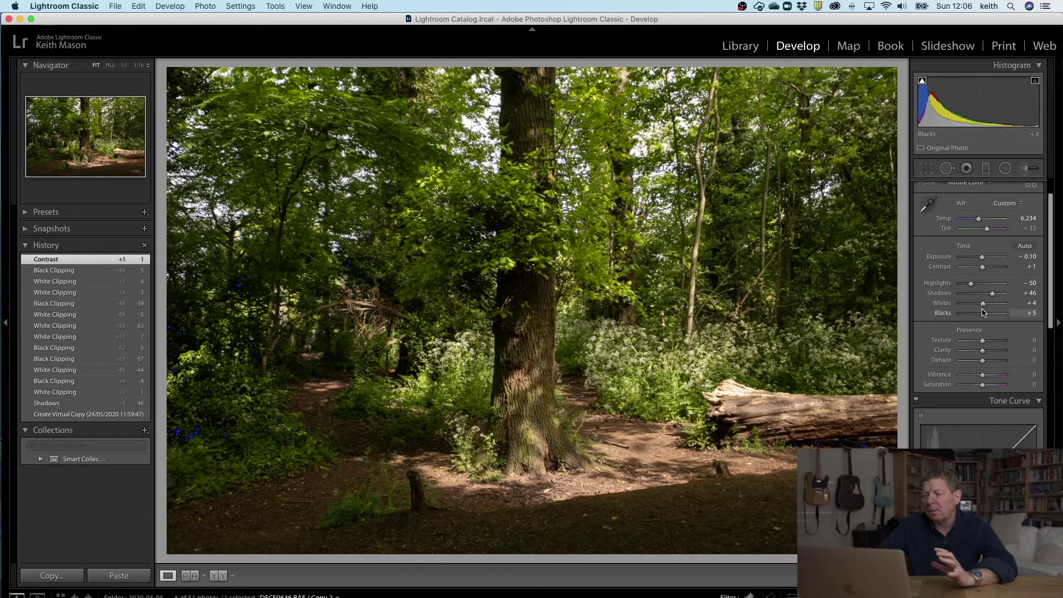
scroll(982, 312, "down", 5)
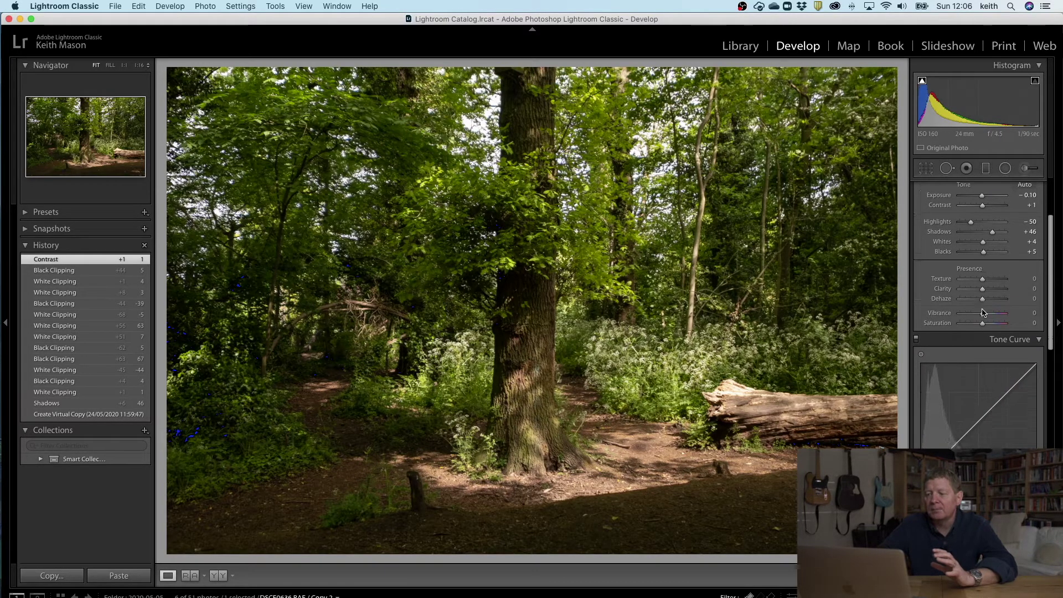
scroll(982, 313, "down", 2)
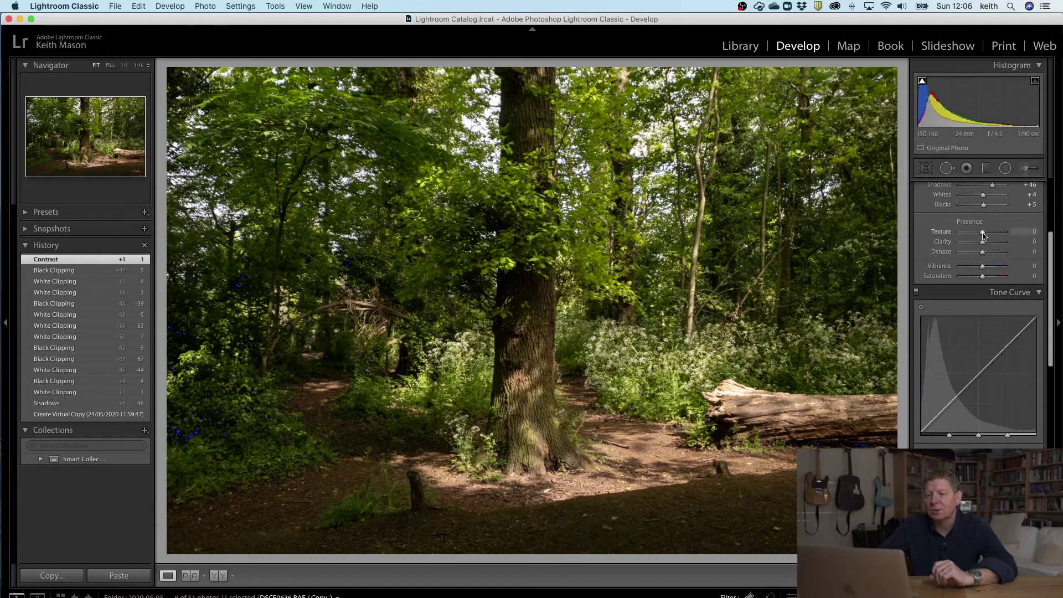
left_click_drag(989, 234, 991, 233)
left_click_drag(994, 233, 964, 239)
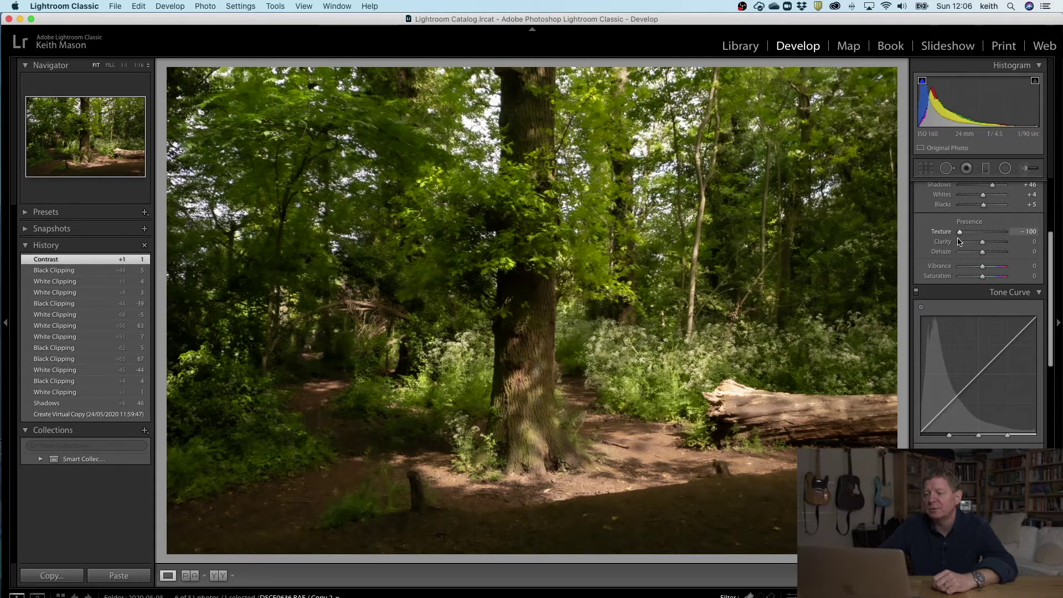
left_click_drag(960, 241, 994, 242)
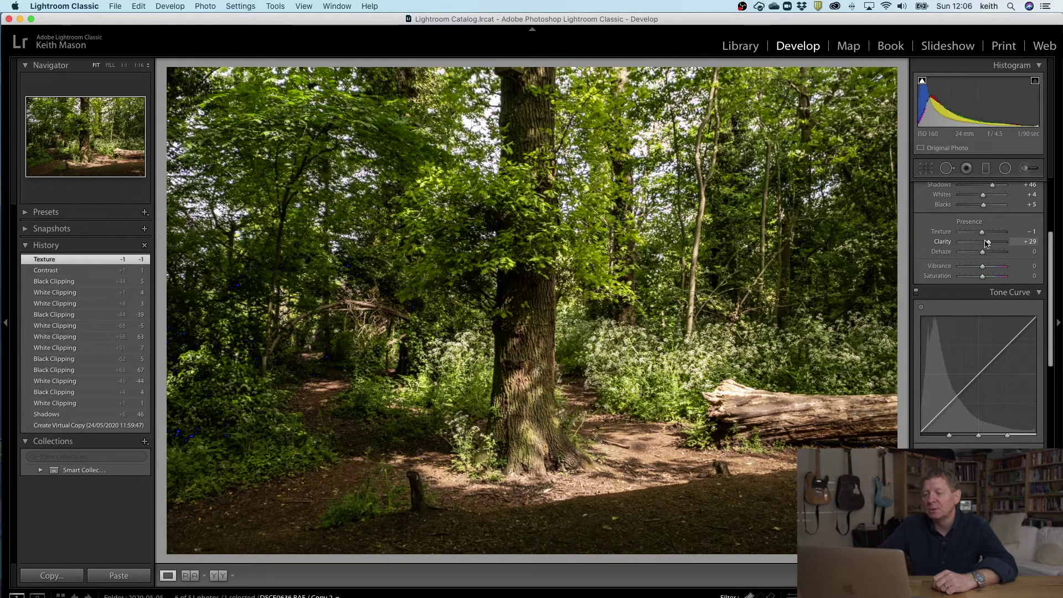
left_click_drag(986, 244, 982, 246)
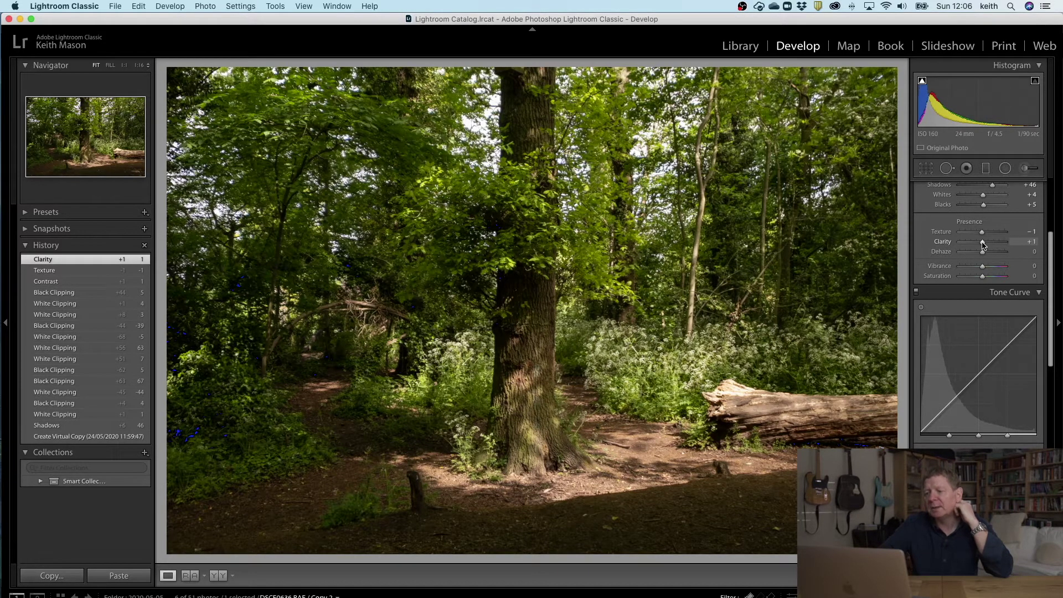
Step: Preview negative Dehaze on the woodland photo, then leave Dehaze at +1
left_click_drag(984, 253, 982, 253)
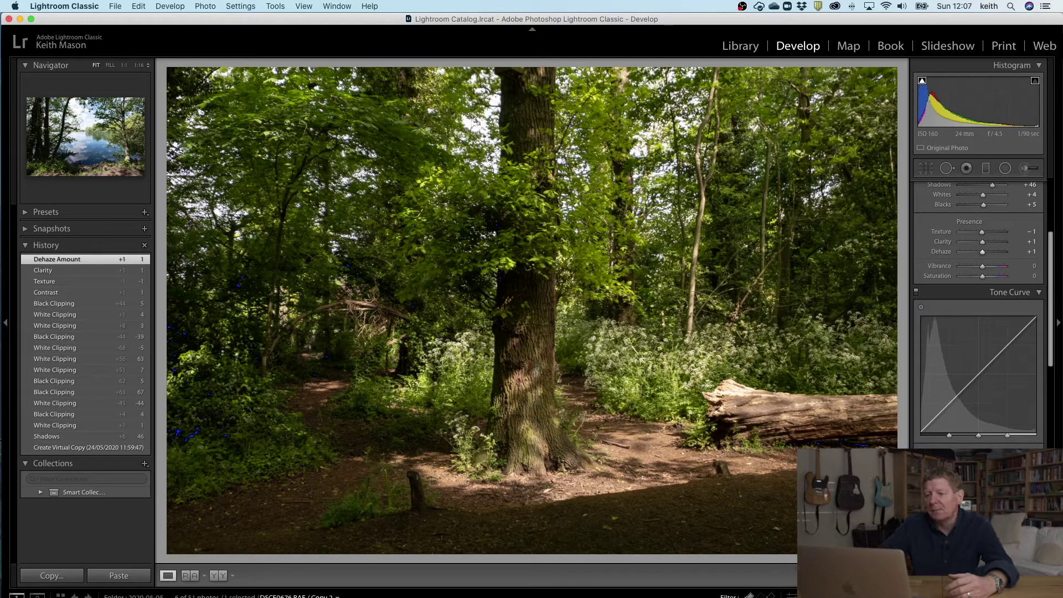
Step: On the lake photo, lower Highlights to -88 and set Dehaze to +34 after trying +78
key("Left")
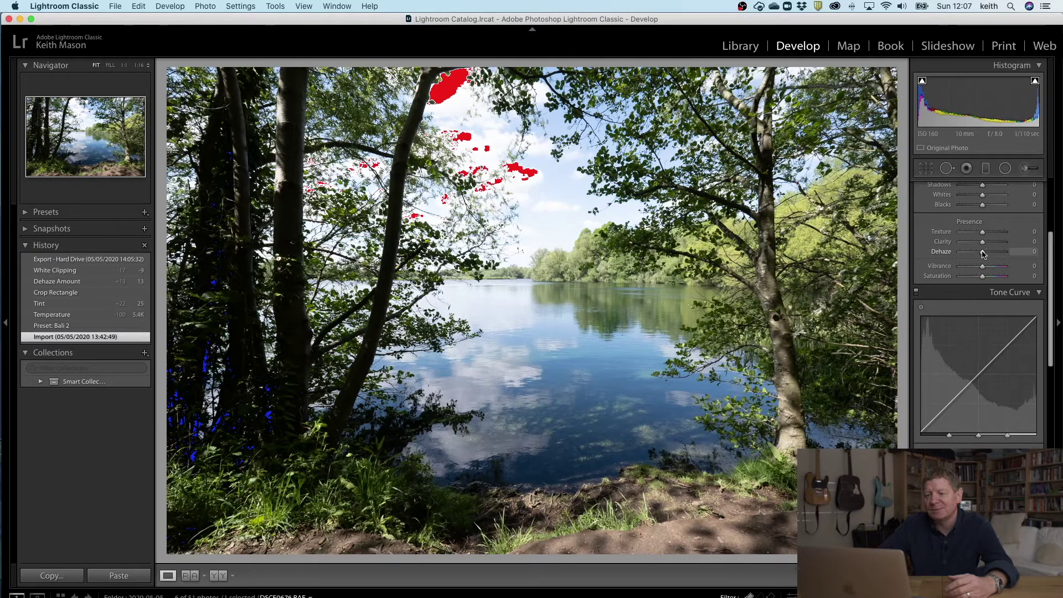
scroll(983, 253, "up", 5)
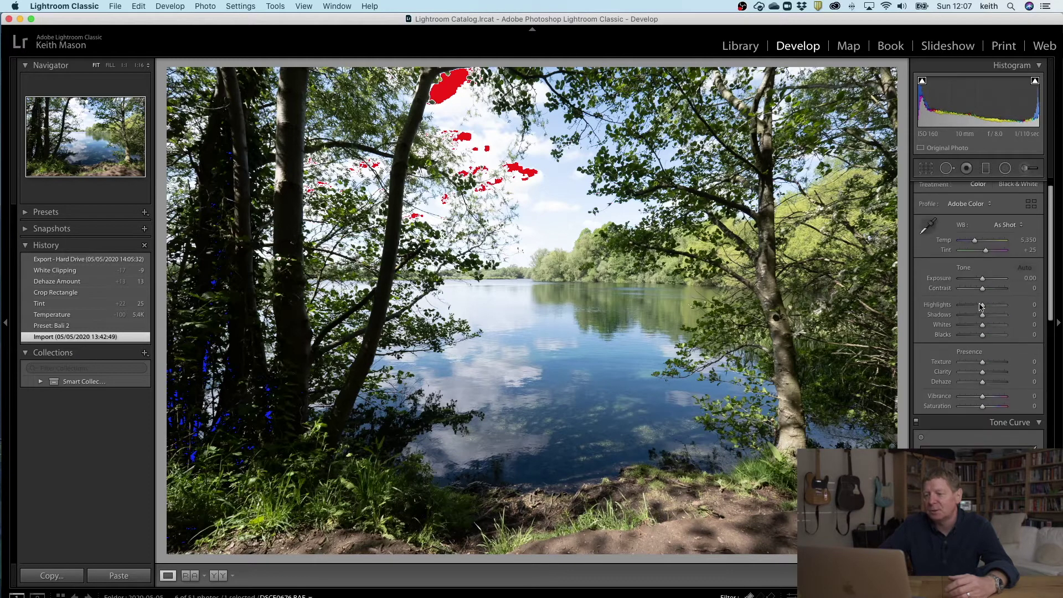
left_click_drag(981, 306, 961, 308)
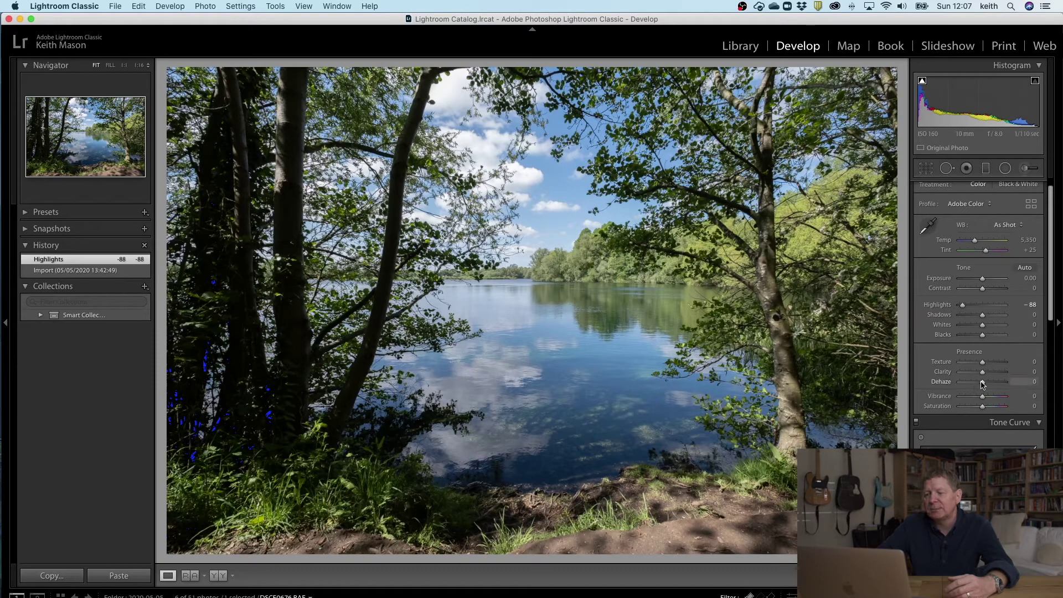
left_click_drag(982, 384, 999, 382)
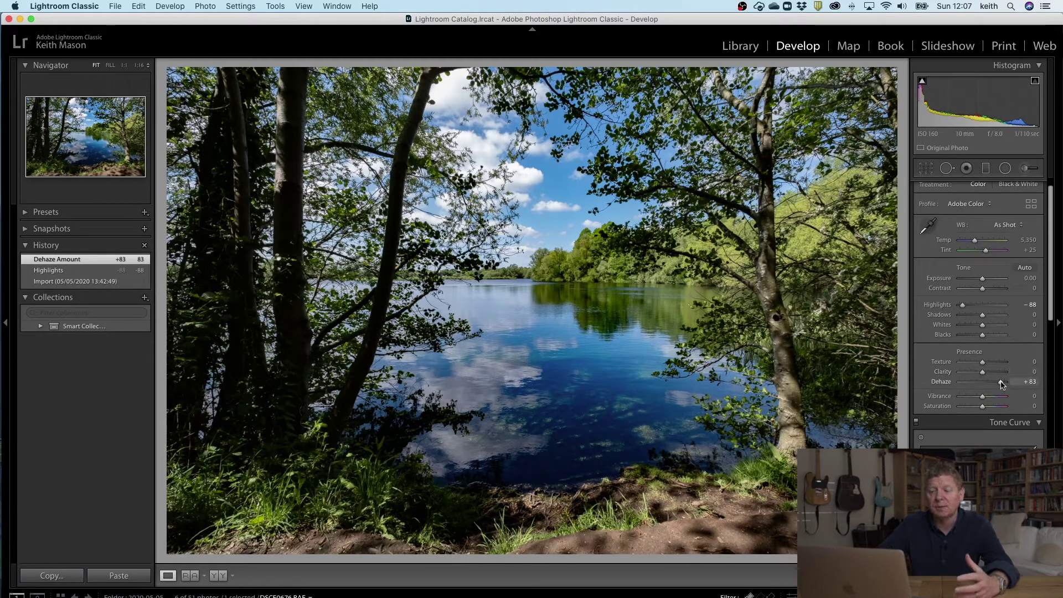
left_click_drag(1001, 383, 983, 385)
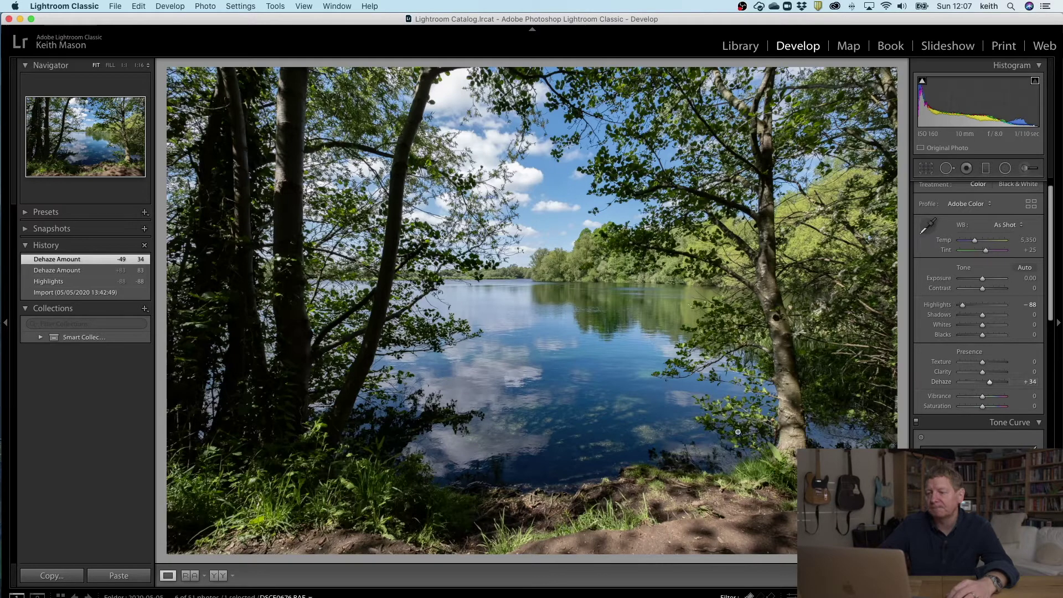
Step: Go back to the woodland copy and raise Vibrance to +26
key("Left")
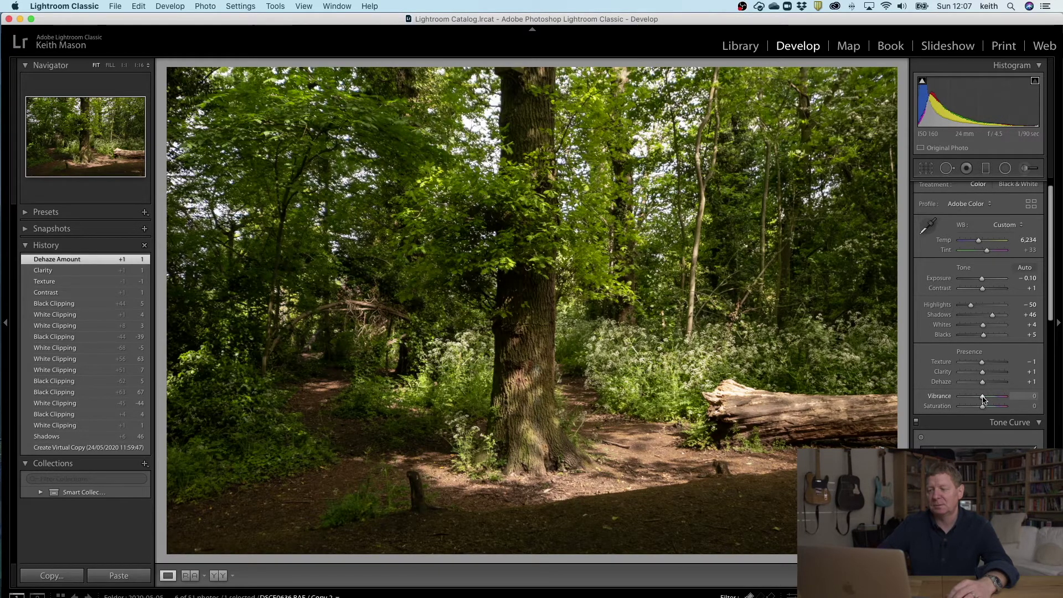
mouse_move(984, 398)
left_mouse_down()
mouse_move(999, 408)
mouse_move(984, 409)
mouse_move(990, 399)
left_mouse_up()
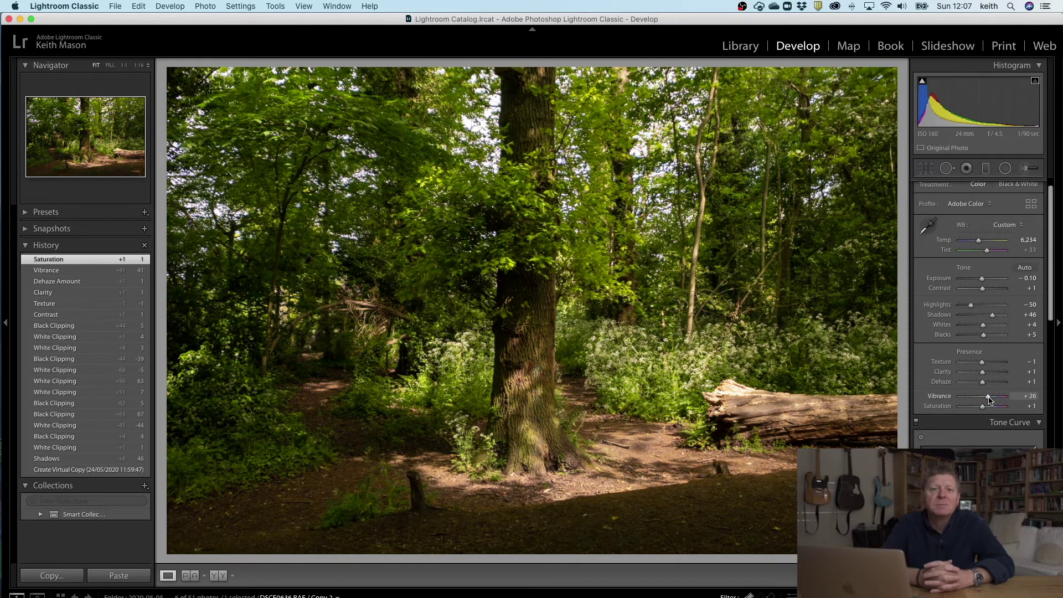